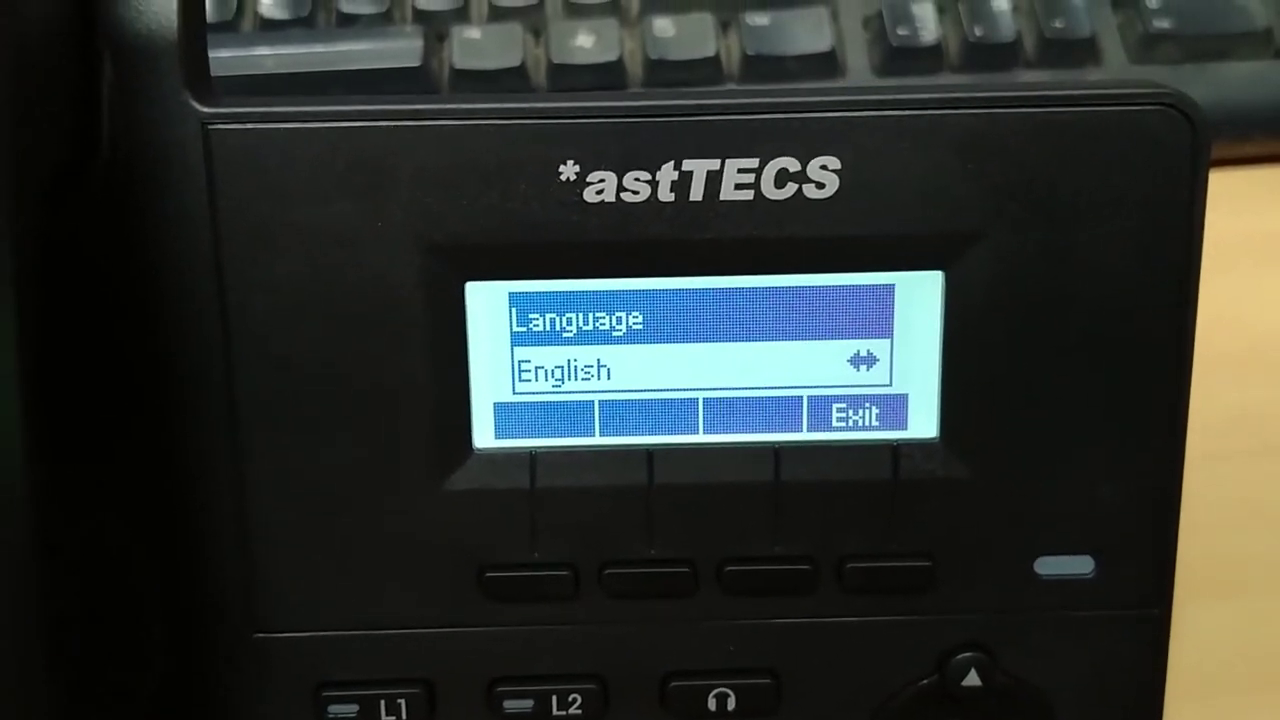
Pick English in the phone's Language menu and save it with OK.
{"action": "key", "text": "Right"}
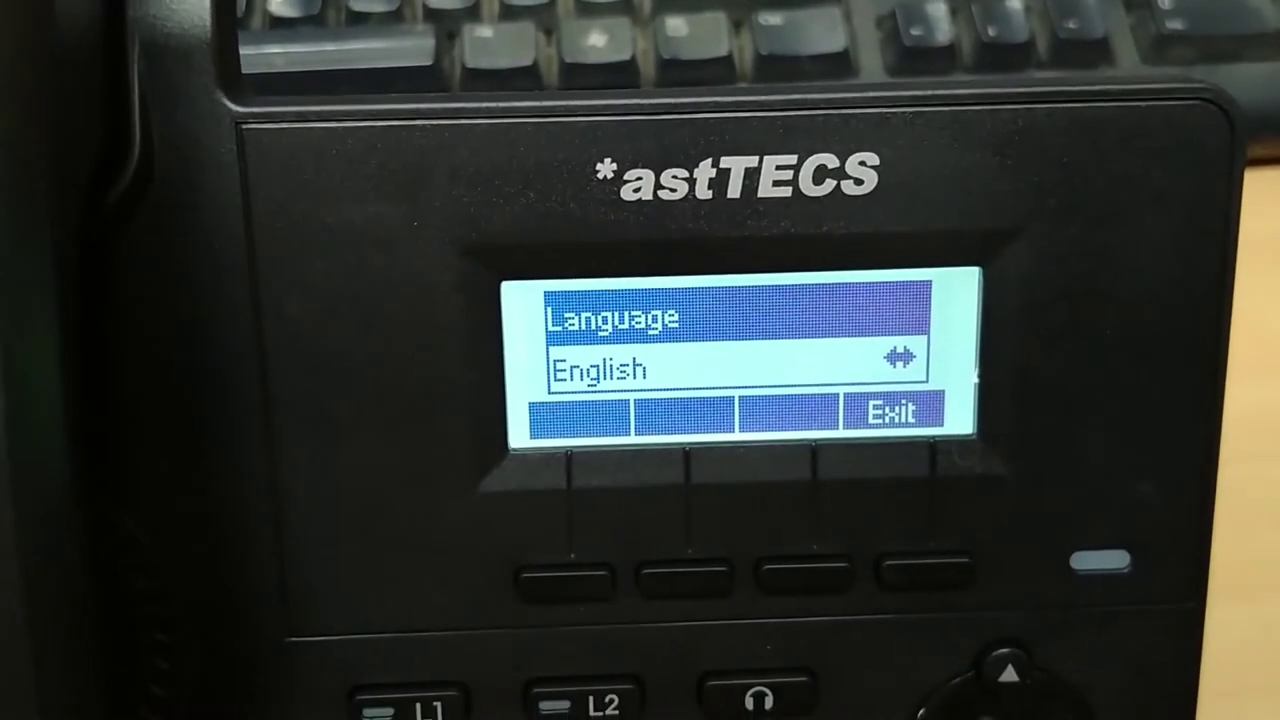
{"action": "key", "text": "Return"}
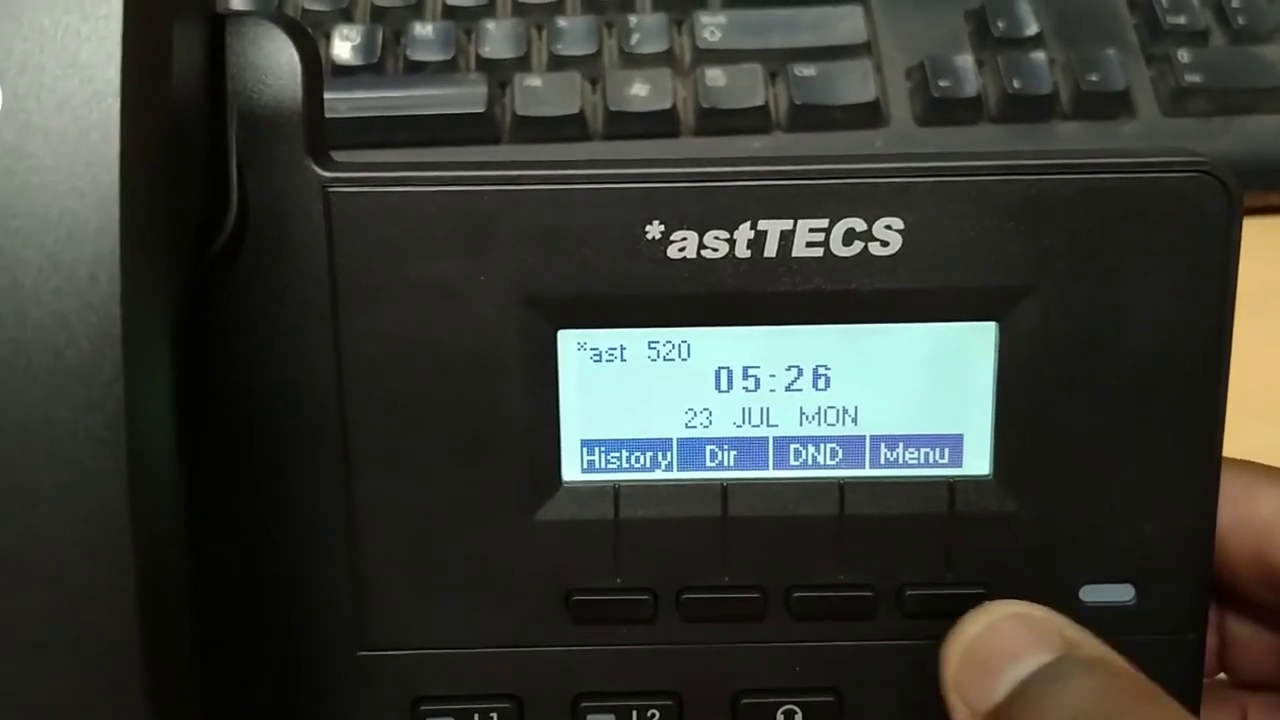
Open Menu > 1 Status on the phone to read its IP address, 10.0.1.214.
{"action": "left_click", "coordinate": [935, 578]}
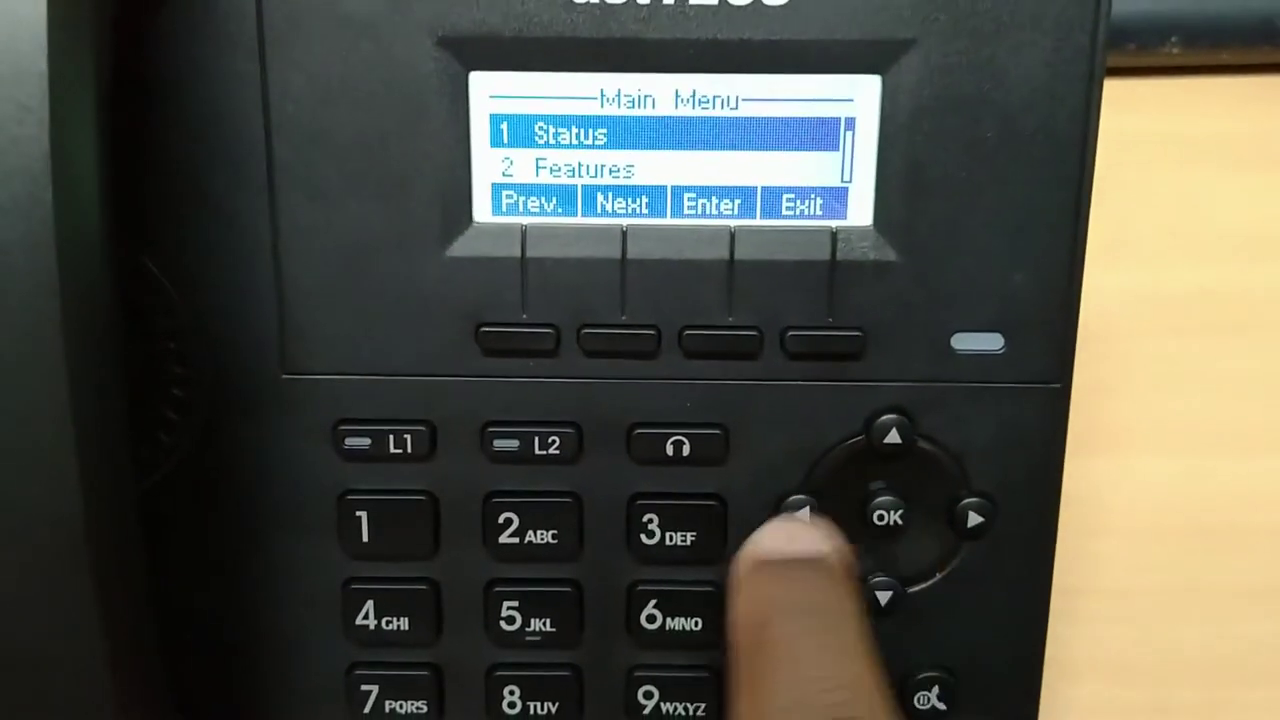
{"action": "left_click", "coordinate": [878, 500]}
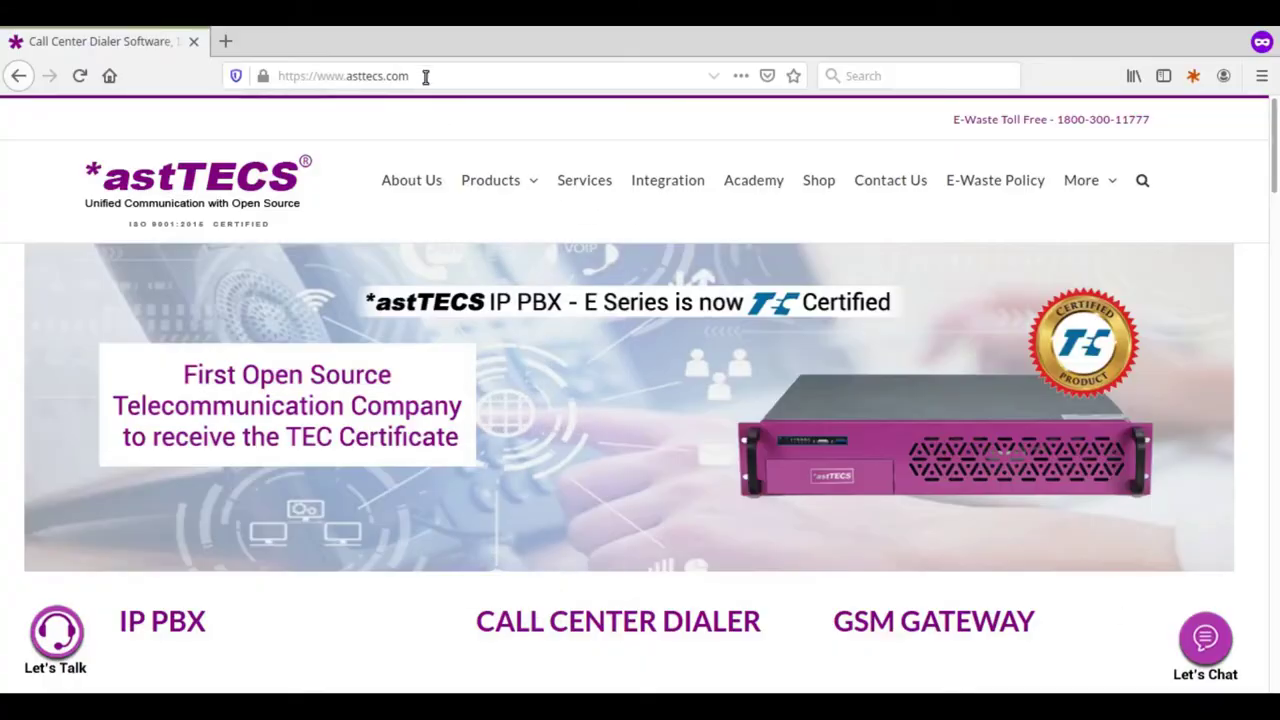
{"action": "left_click", "coordinate": [379, 70]}
{"action": "left_click", "coordinate": [379, 70]}
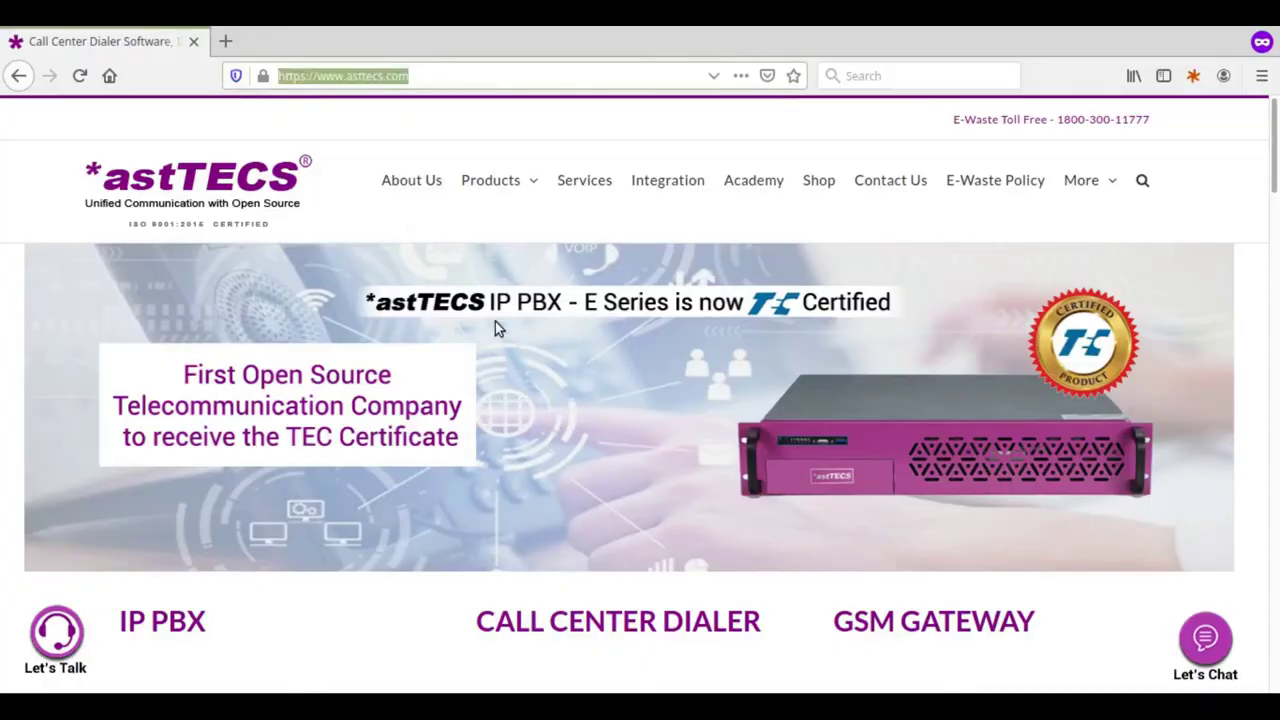
Load 10.0.1.214 in Firefox and log on as admin with the account password.
{"action": "type", "text": "10.0."}
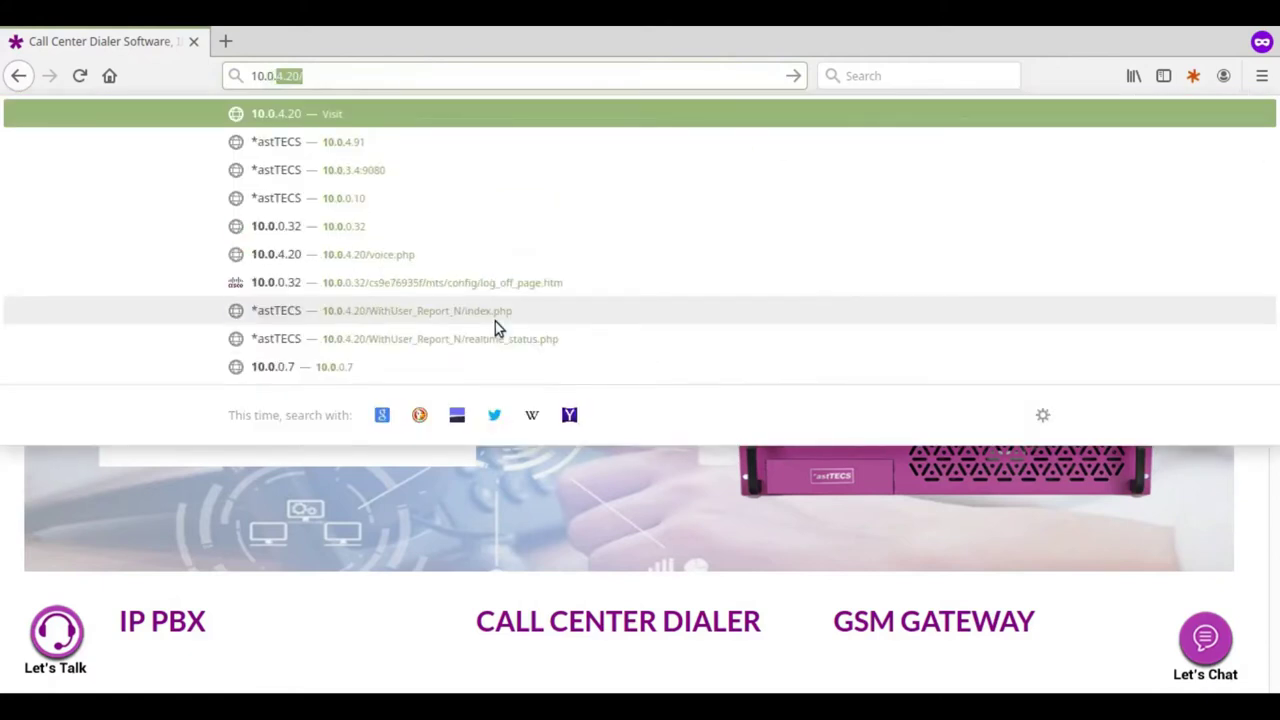
{"action": "type", "text": "1.21"}
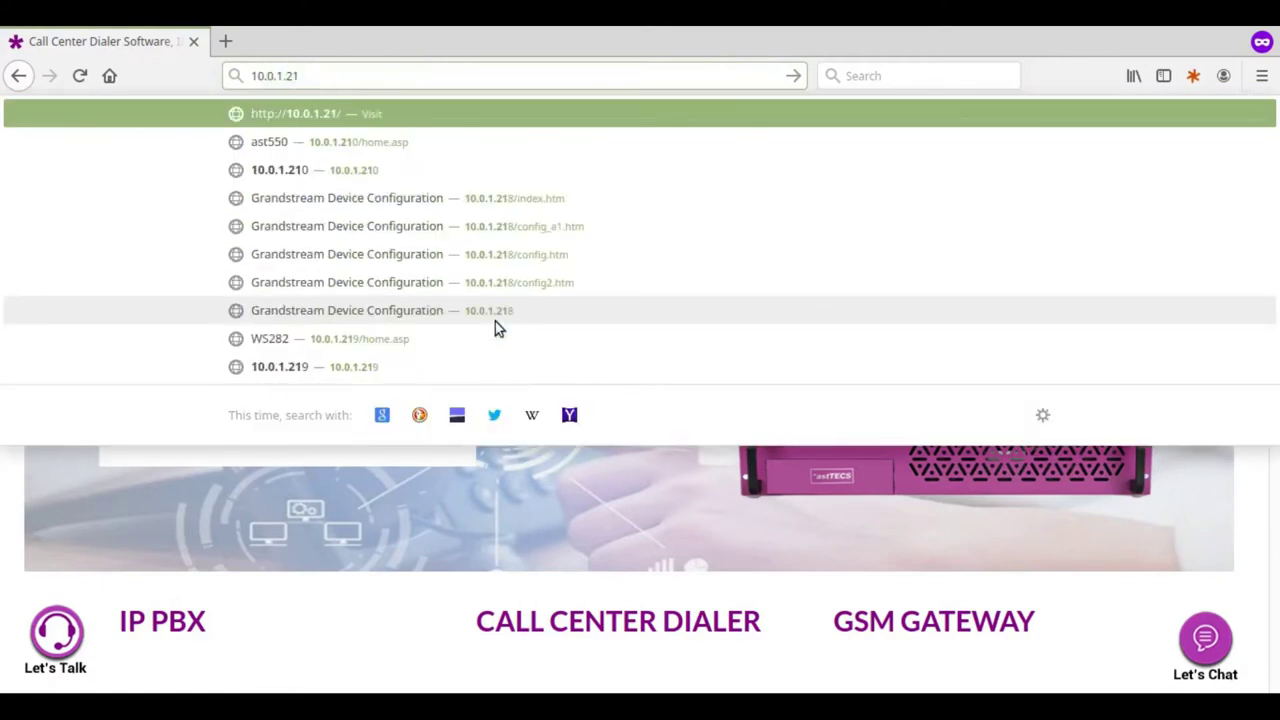
{"action": "type", "text": "4"}
{"action": "key", "text": "Return"}
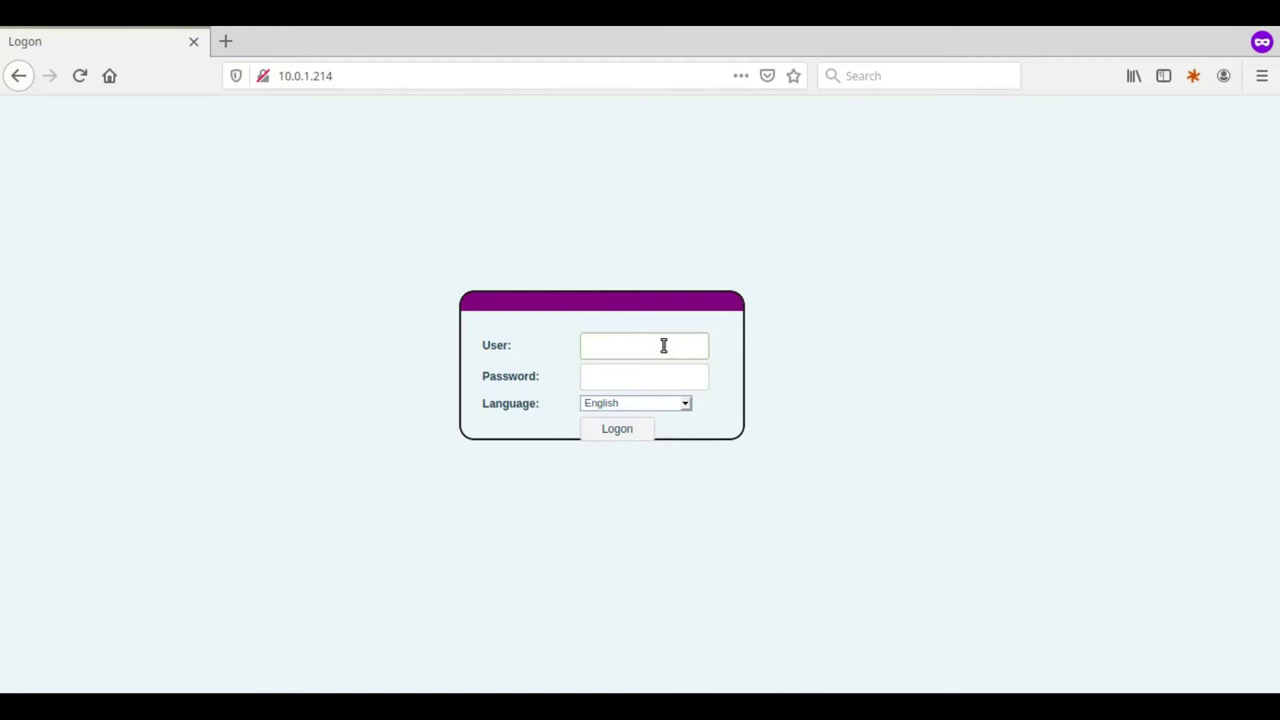
{"action": "type", "text": "admin"}
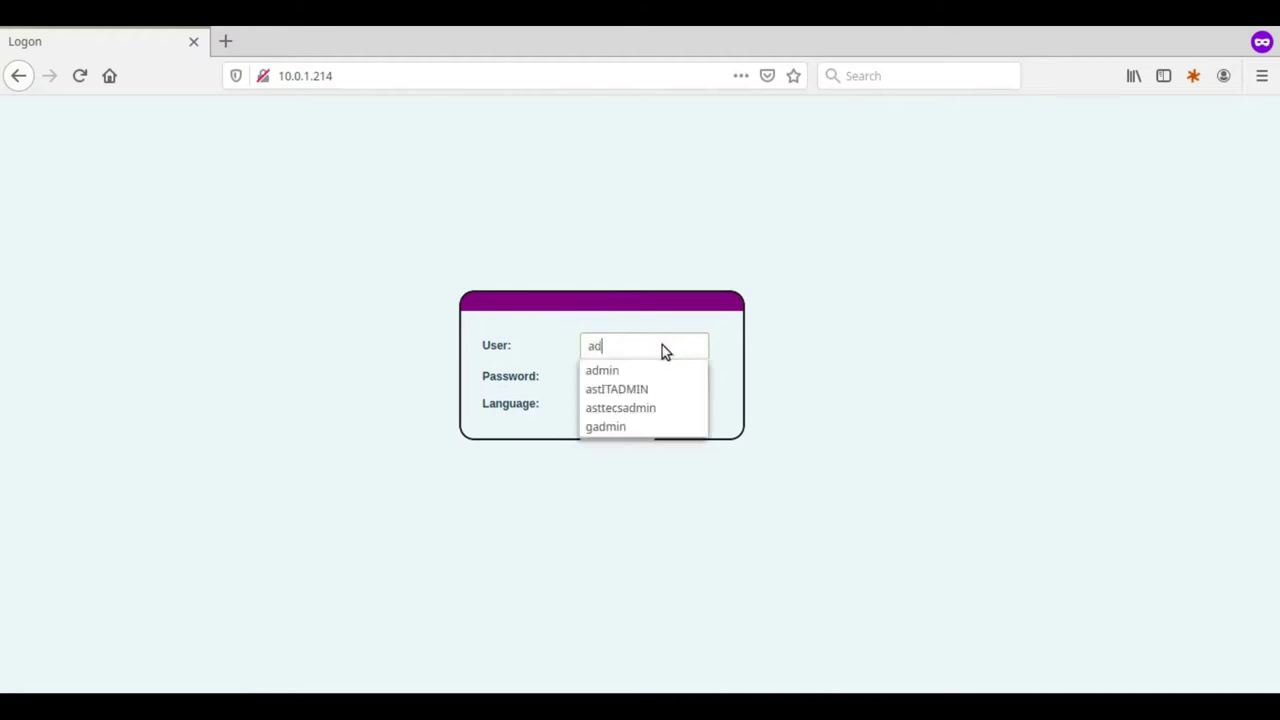
{"action": "key", "text": "Tab"}
{"action": "type", "text": "a"}
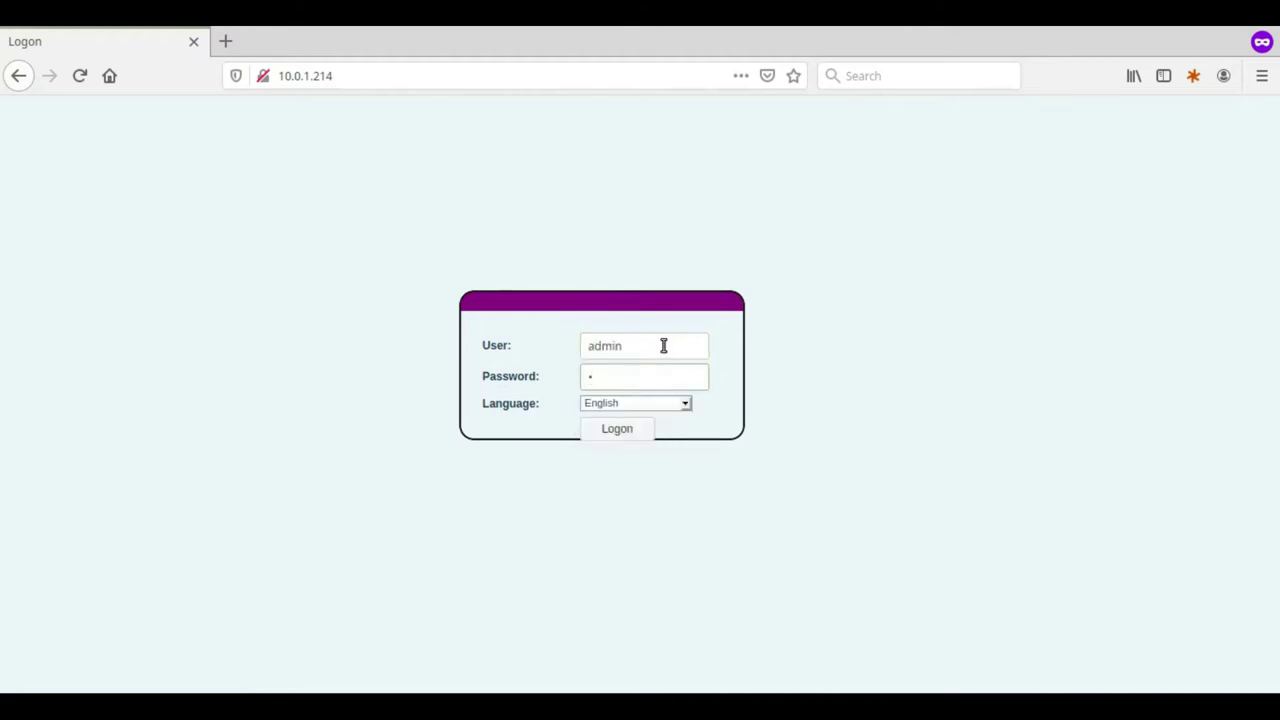
{"action": "type", "text": "dmi"}
{"action": "left_click", "coordinate": [620, 428]}
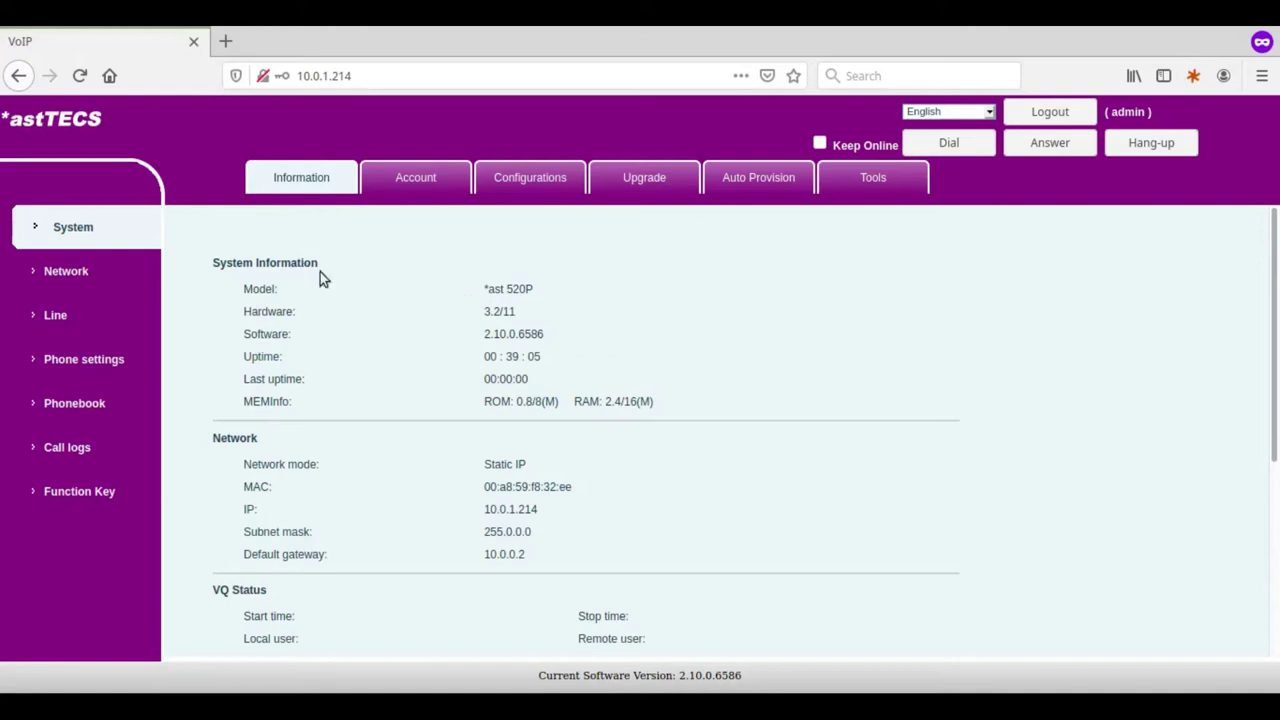
{"action": "left_click_drag", "start_coordinate": [486, 288], "coordinate": [557, 290]}
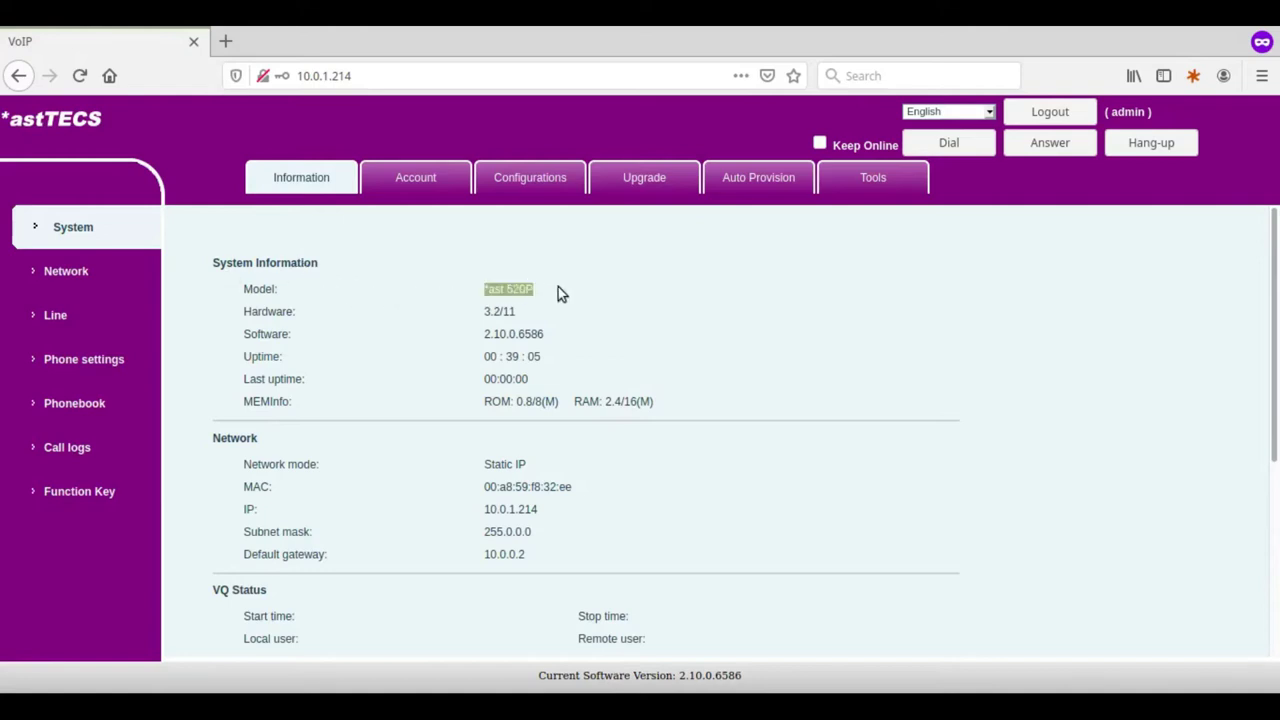
{"action": "left_click", "coordinate": [447, 440]}
{"action": "left_click_drag", "start_coordinate": [490, 510], "coordinate": [574, 525]}
{"action": "left_click", "coordinate": [571, 518]}
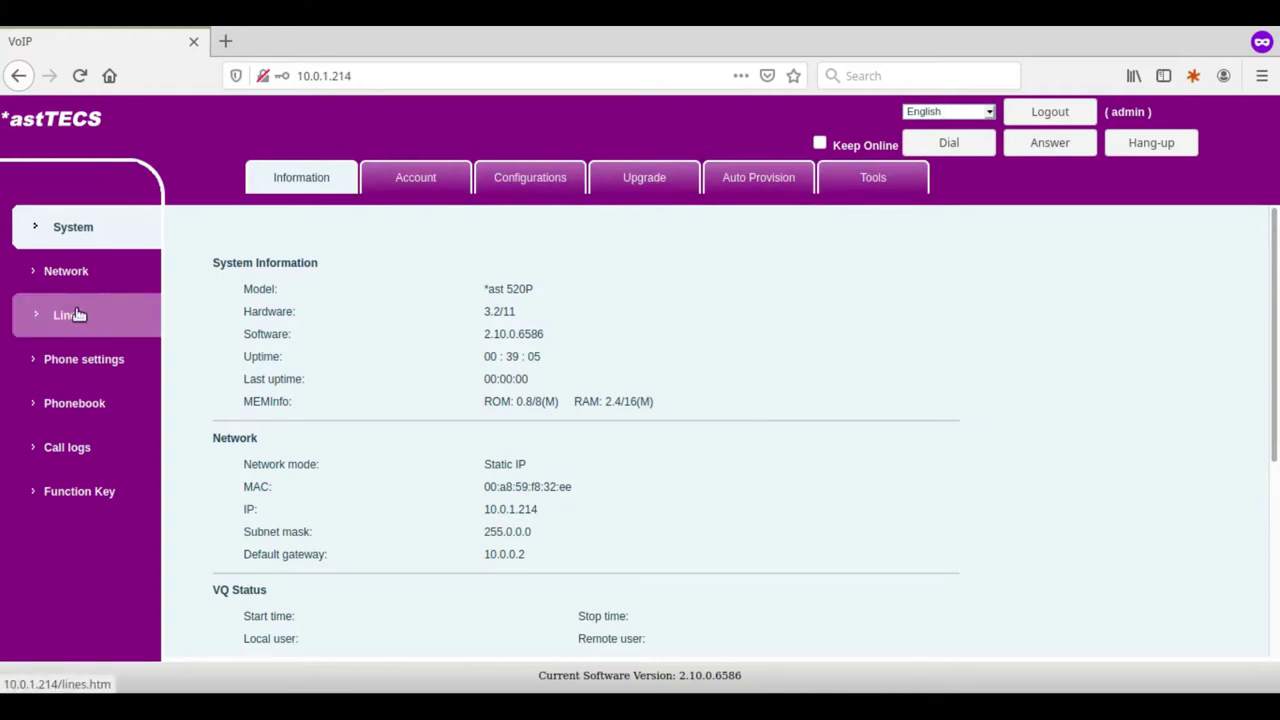
Under Line > SIP, select SIP 1 and tick Activate.
{"action": "left_click", "coordinate": [76, 314]}
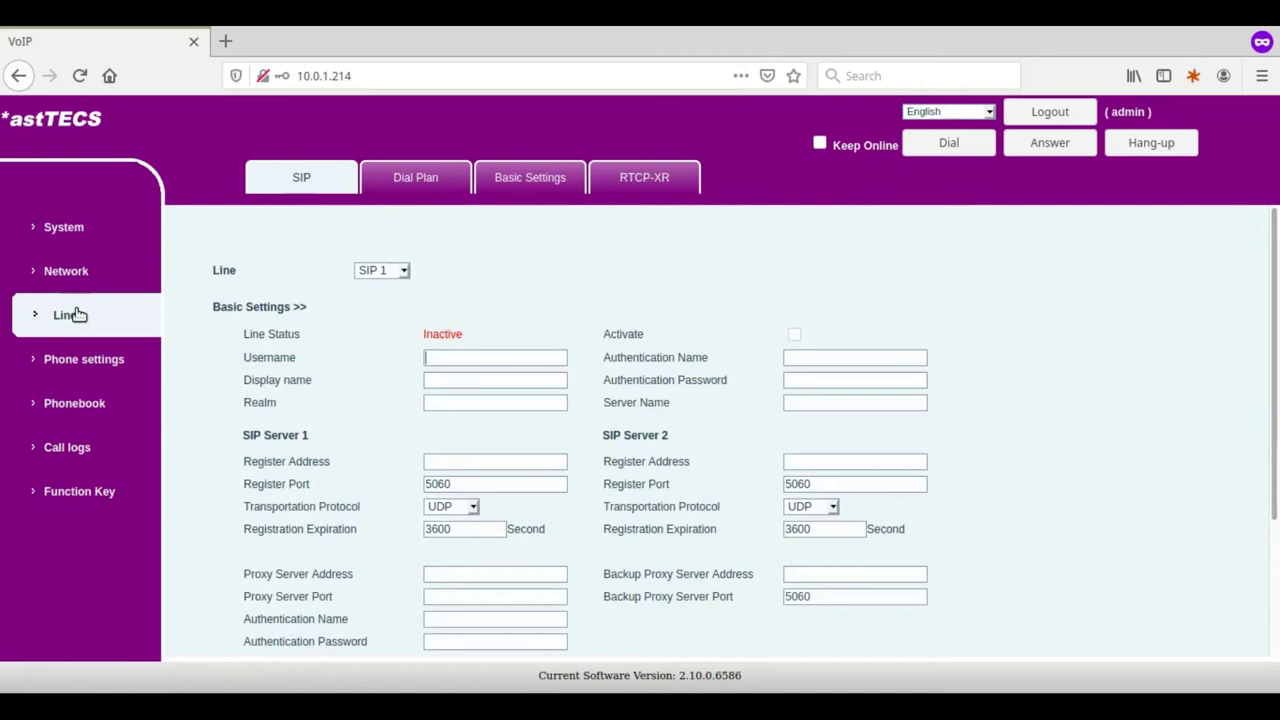
{"action": "left_click", "coordinate": [404, 272]}
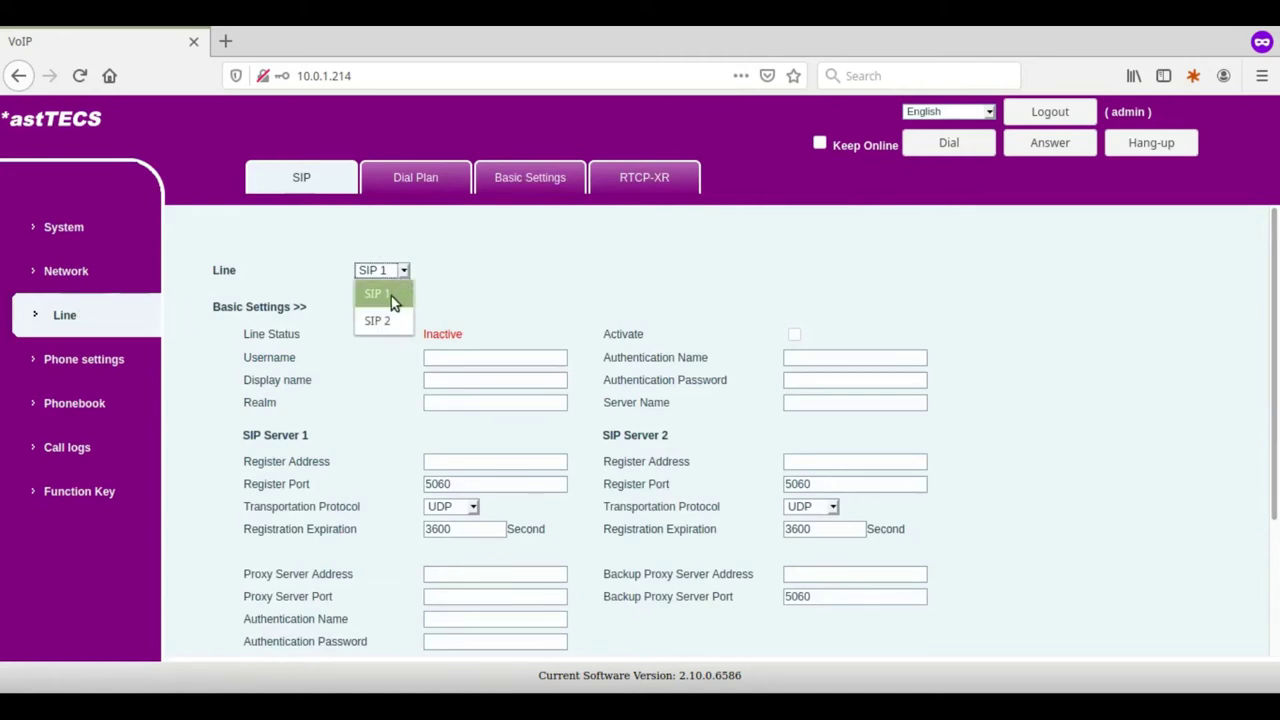
{"action": "left_click", "coordinate": [391, 296]}
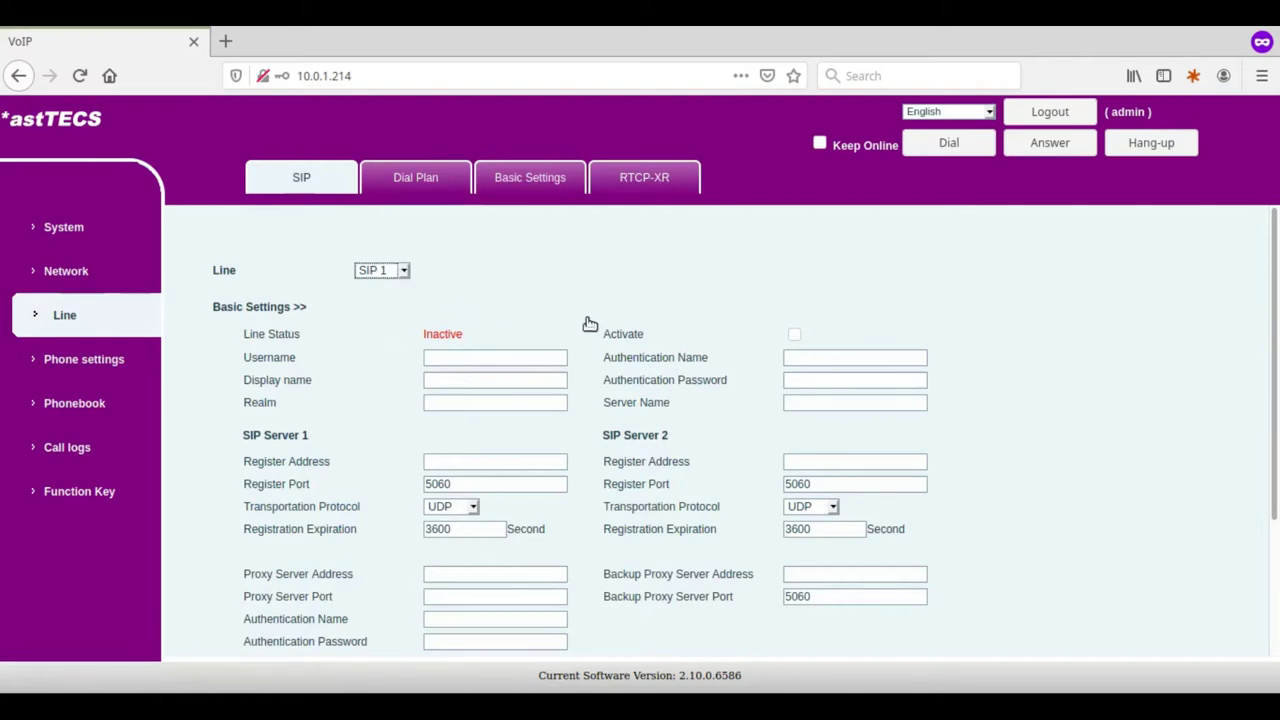
{"action": "left_click", "coordinate": [794, 334]}
Enter 1000 as SIP 1's Username, Display name and Authentication Name.
{"action": "left_click", "coordinate": [454, 356]}
{"action": "type", "text": "1000"}
{"action": "left_click", "coordinate": [456, 376]}
{"action": "type", "text": "1"}
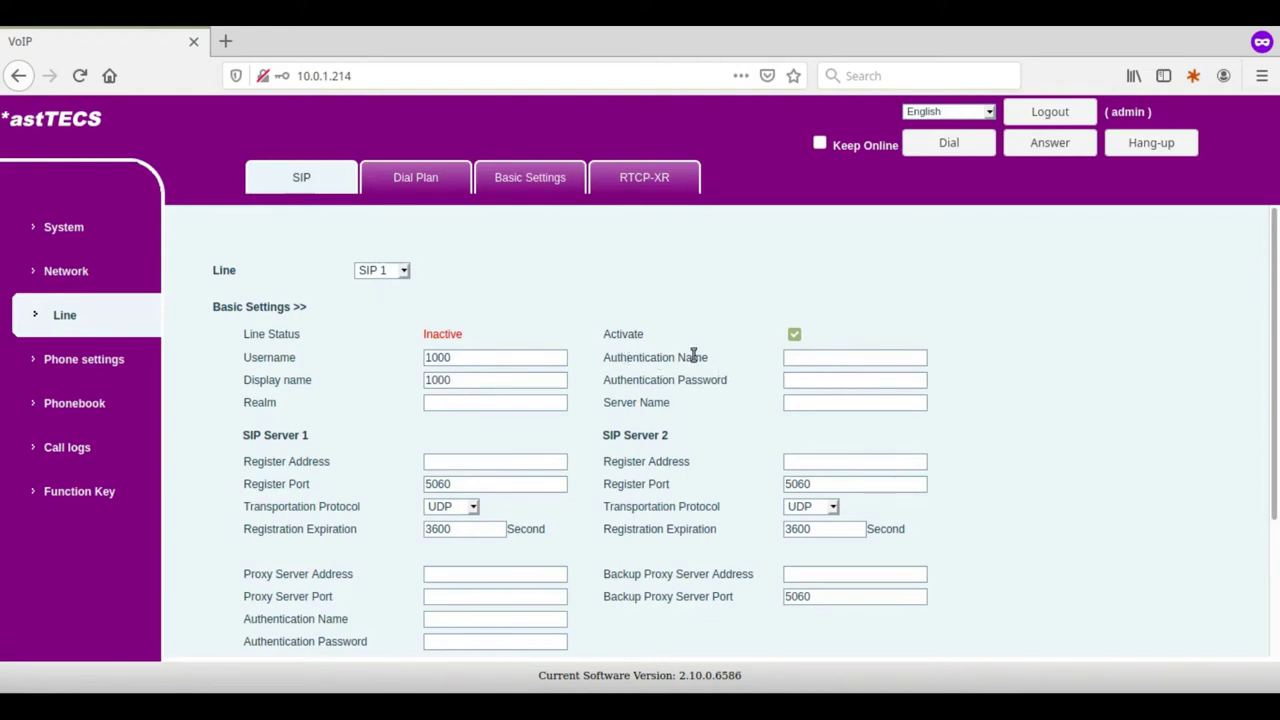
{"action": "left_click", "coordinate": [806, 357]}
{"action": "type", "text": "1000"}
Set the SIP server Register Address to 10.0.0.3 and apply the line settings.
{"action": "left_click_drag", "start_coordinate": [240, 463], "coordinate": [336, 459]}
{"action": "left_click", "coordinate": [461, 461]}
{"action": "type", "text": "10.0.0.3"}
{"action": "scroll", "coordinate": [525, 440], "scroll_direction": "down", "scroll_amount": 3}
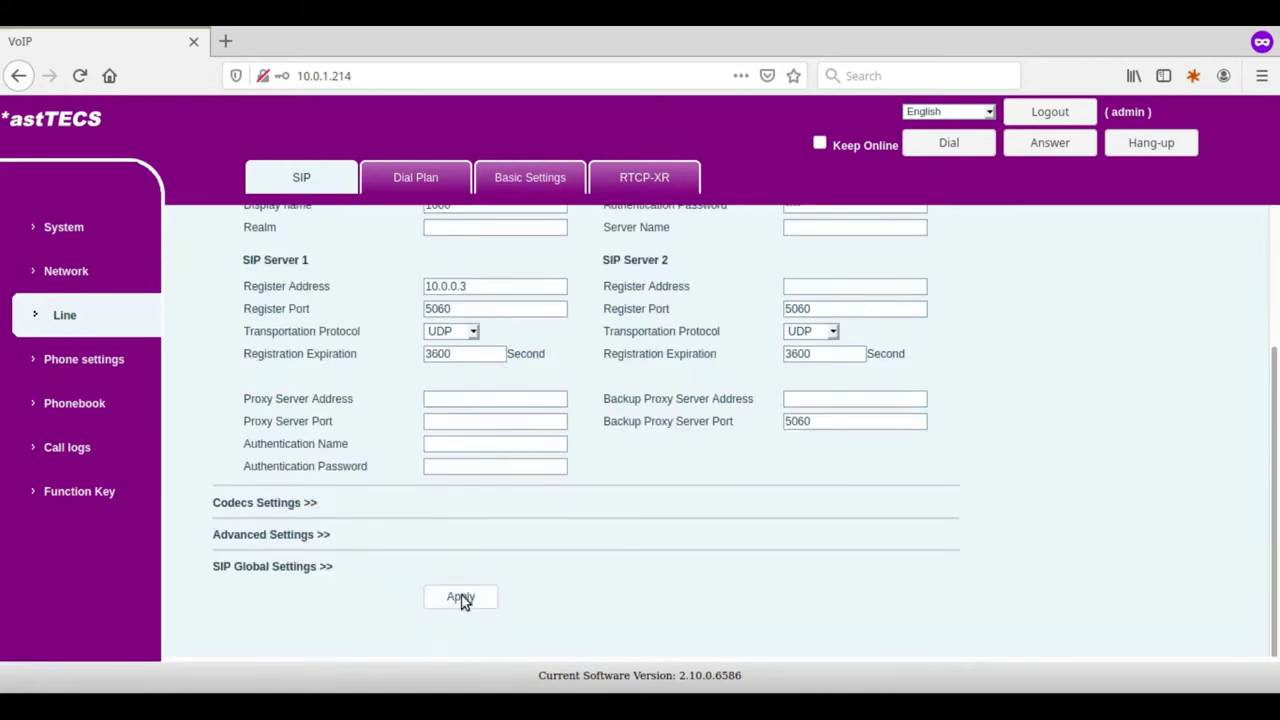
{"action": "left_click", "coordinate": [462, 598]}
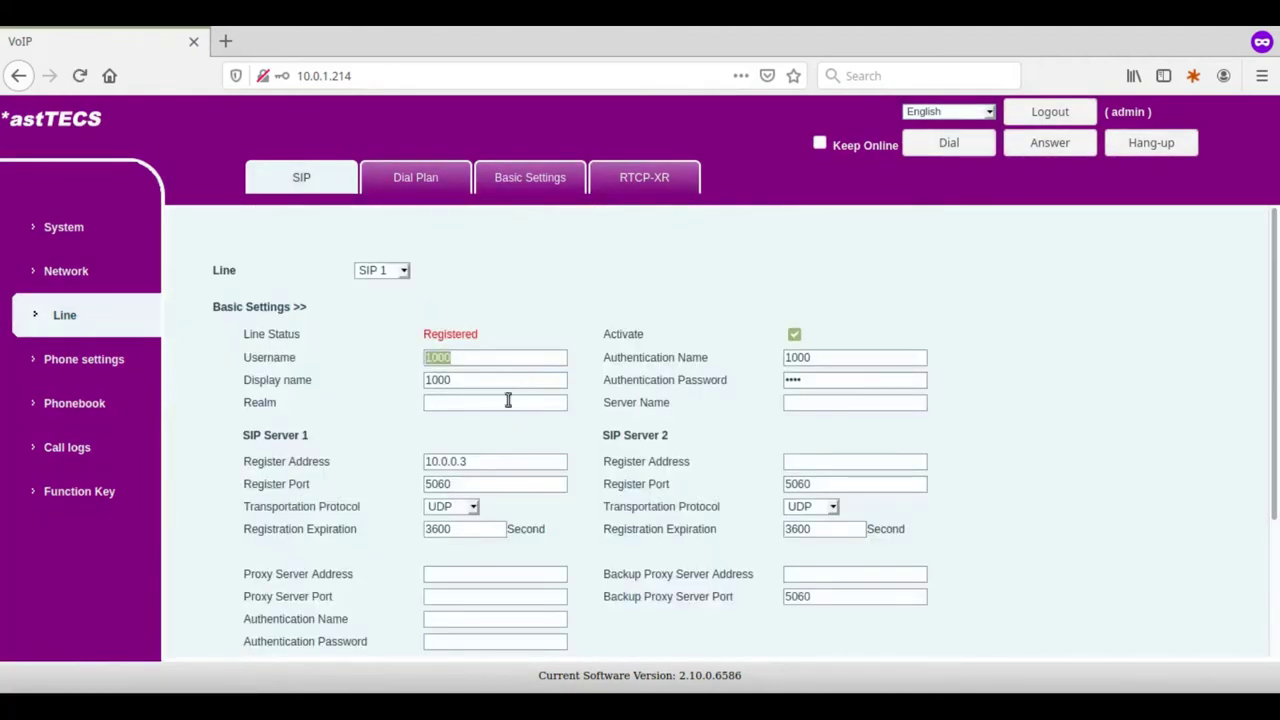
{"action": "left_click_drag", "start_coordinate": [423, 335], "coordinate": [490, 343]}
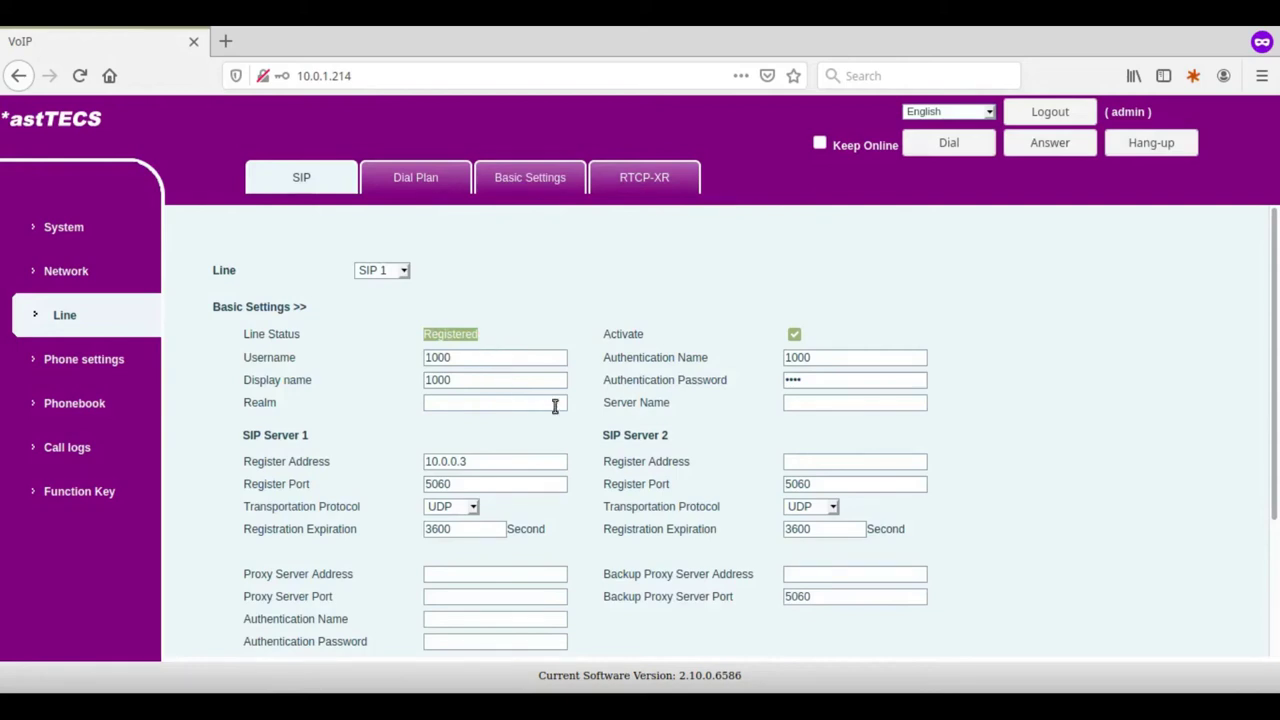
{"action": "left_click", "coordinate": [565, 440]}
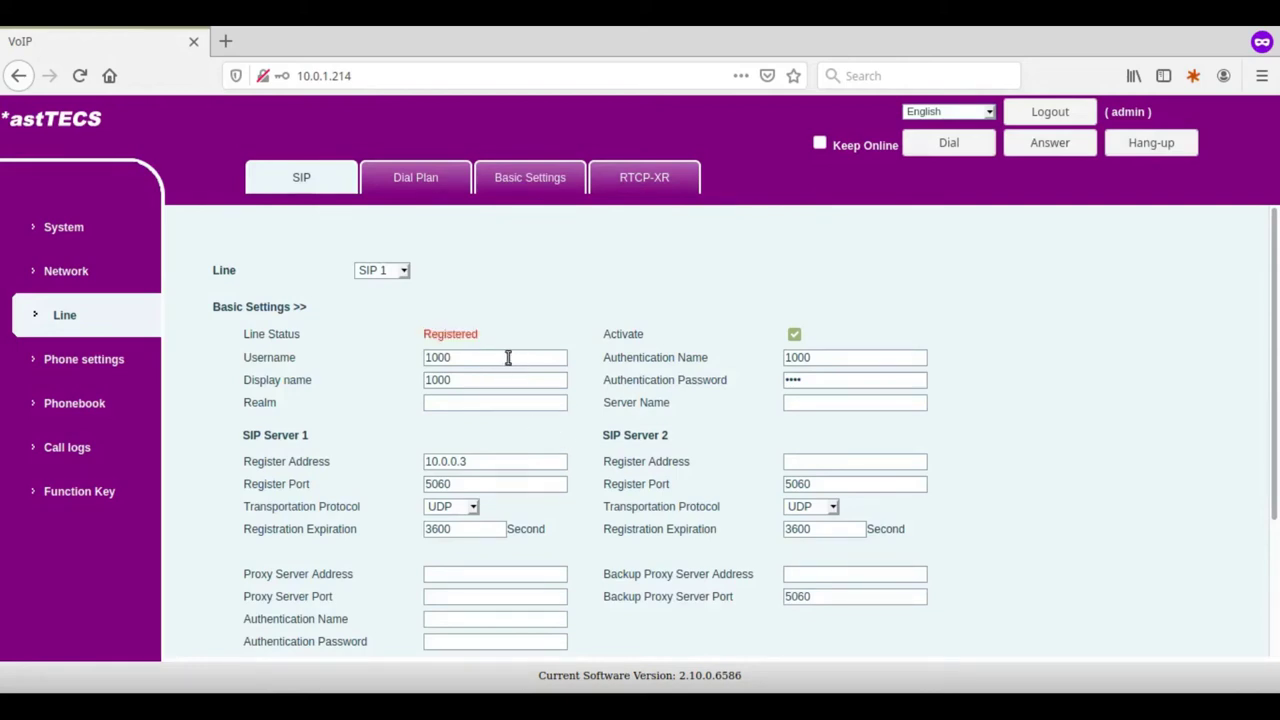
Go through Network, Phone settings and Phonebook to the Call logs page showing four calls.
{"action": "left_click", "coordinate": [62, 274]}
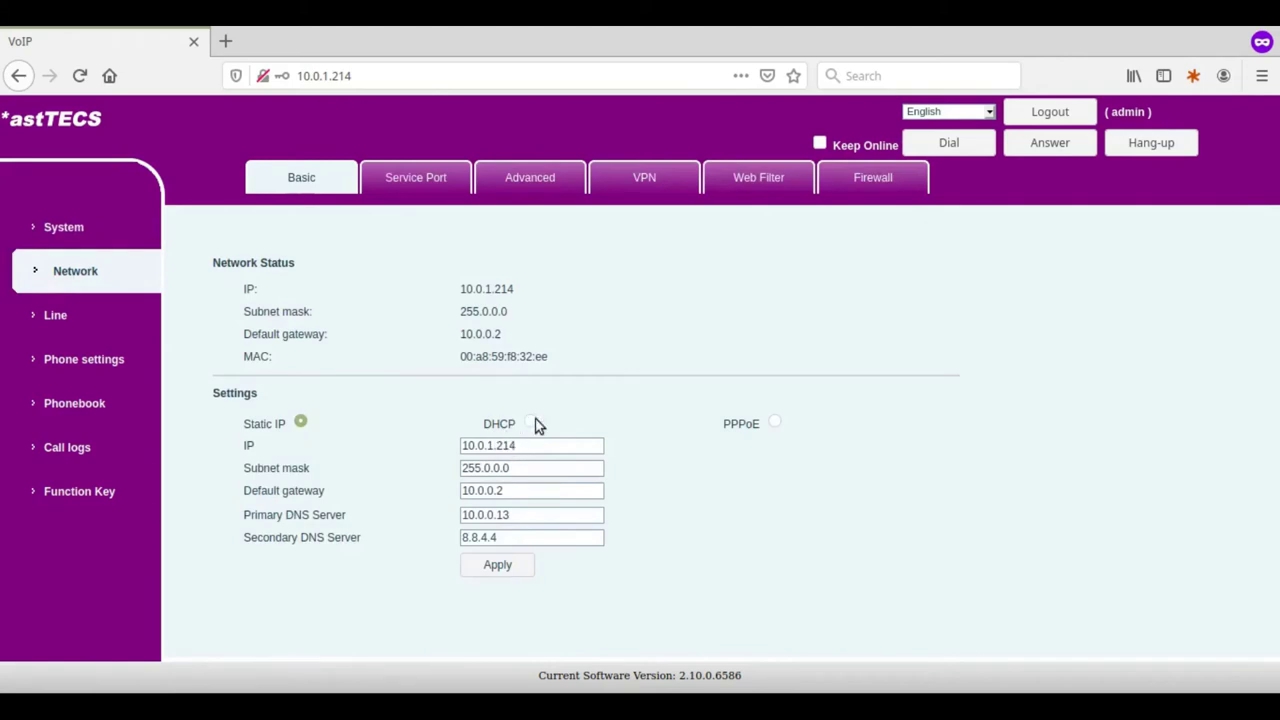
{"action": "left_click", "coordinate": [122, 372]}
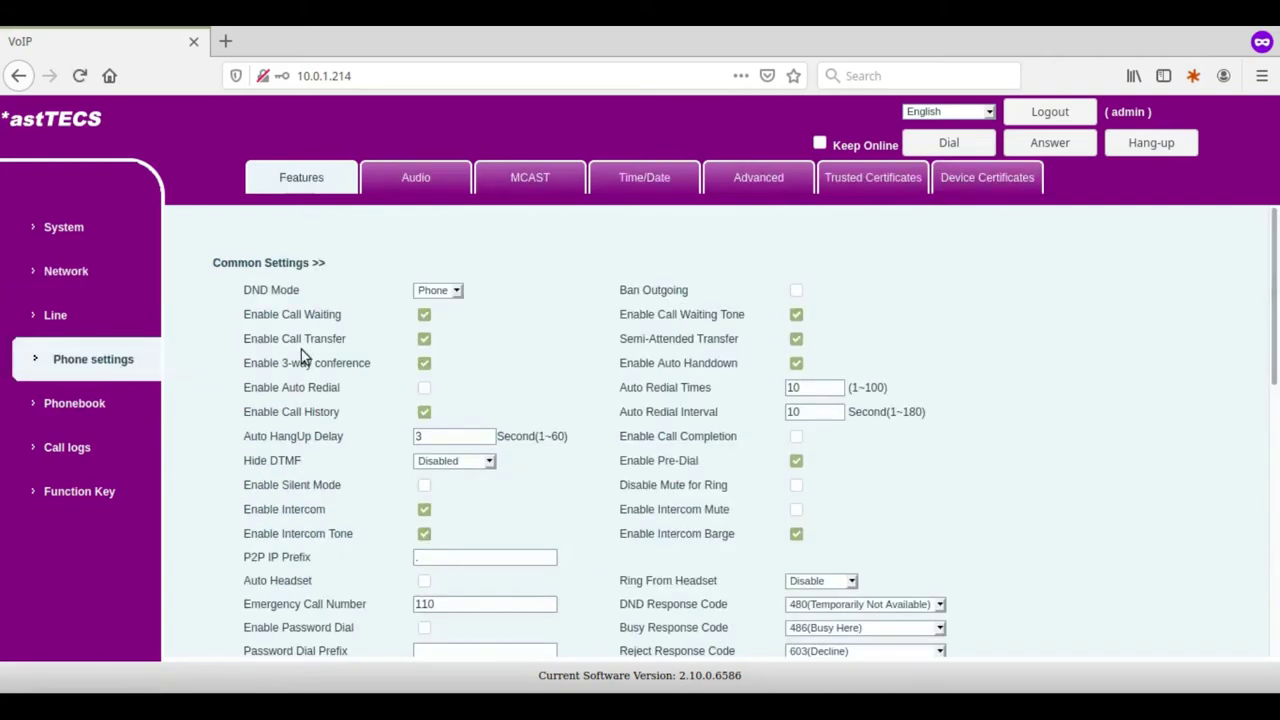
{"action": "scroll", "coordinate": [607, 356], "scroll_direction": "down", "scroll_amount": 2}
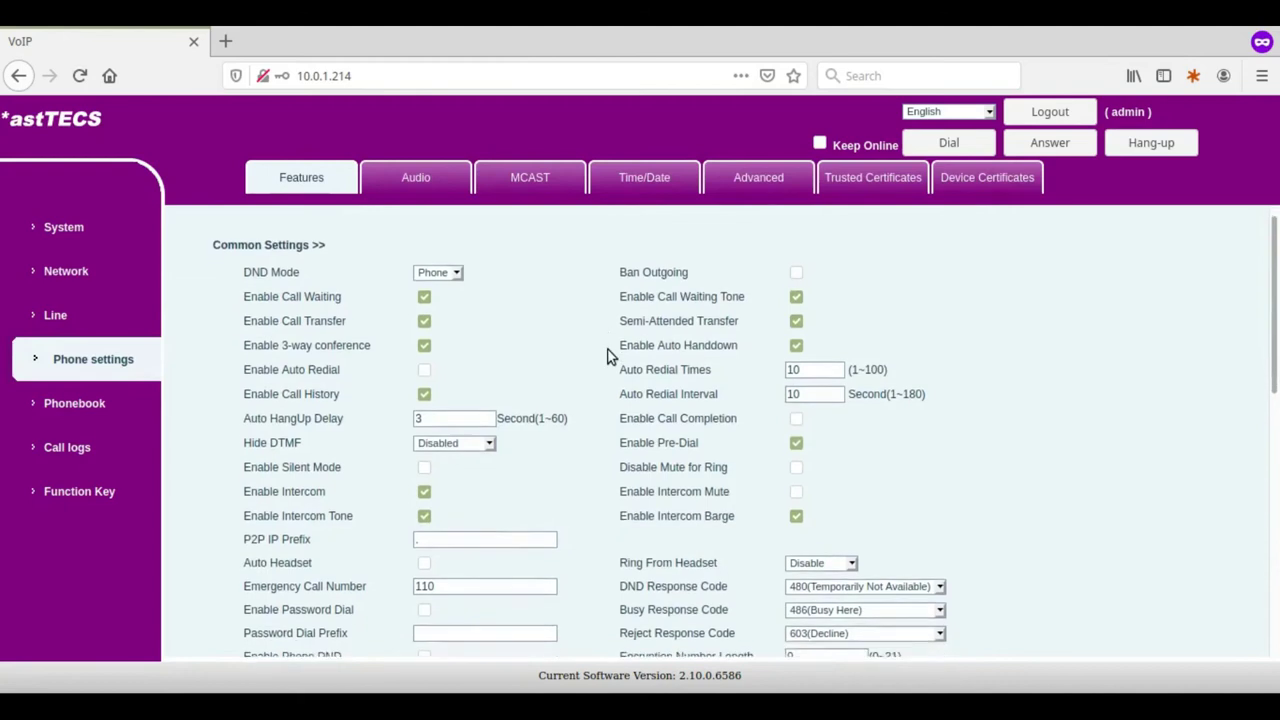
{"action": "scroll", "coordinate": [607, 356], "scroll_direction": "down", "scroll_amount": 6}
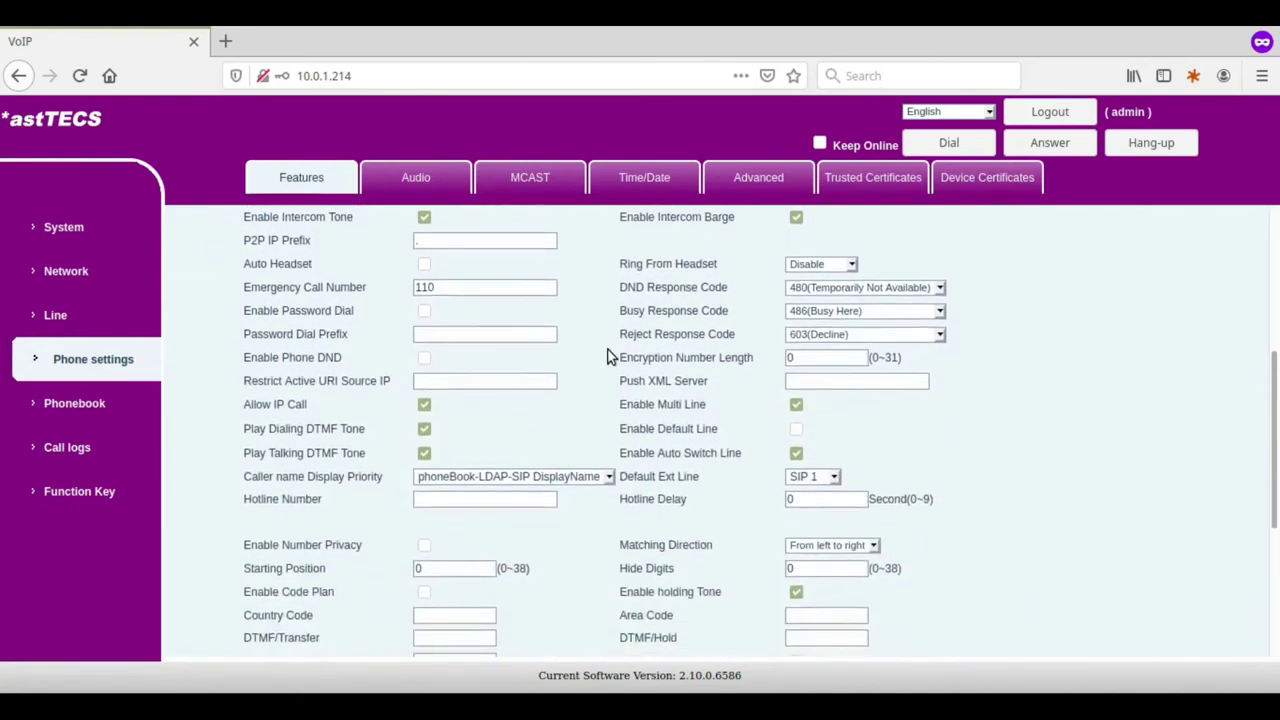
{"action": "scroll", "coordinate": [607, 356], "scroll_direction": "down", "scroll_amount": 5}
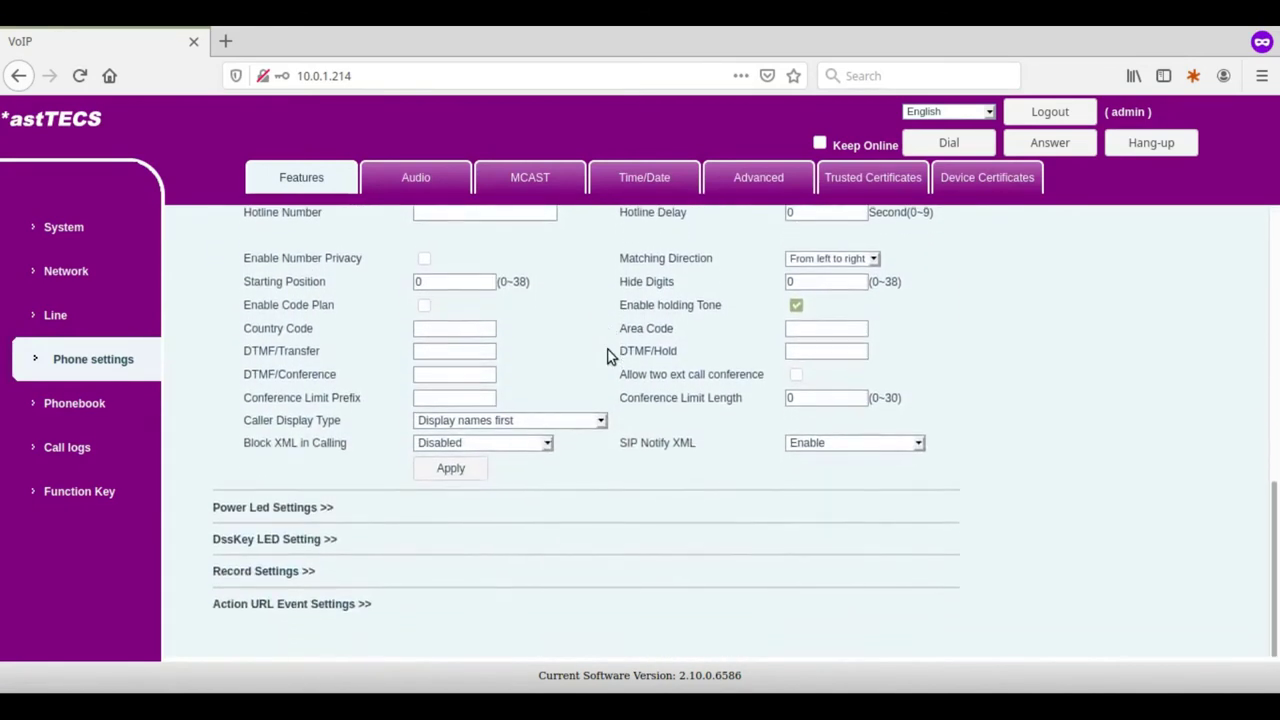
{"action": "left_click", "coordinate": [87, 400]}
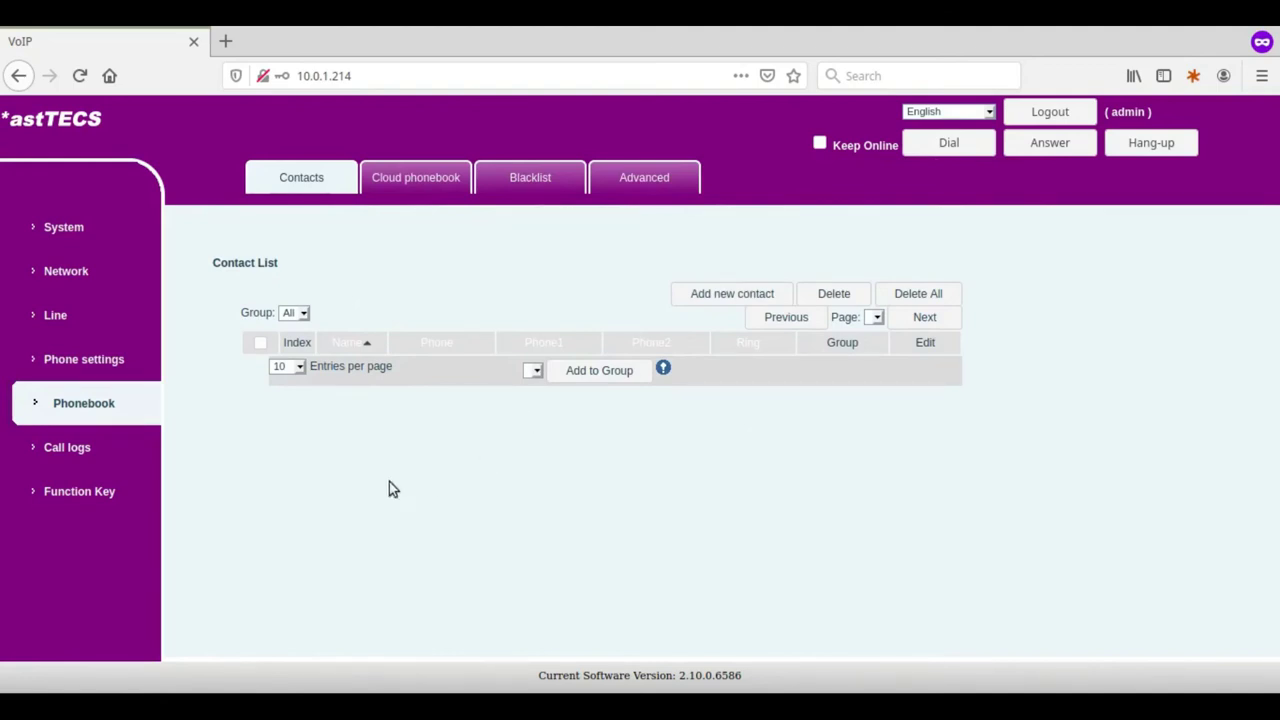
{"action": "left_click", "coordinate": [87, 453]}
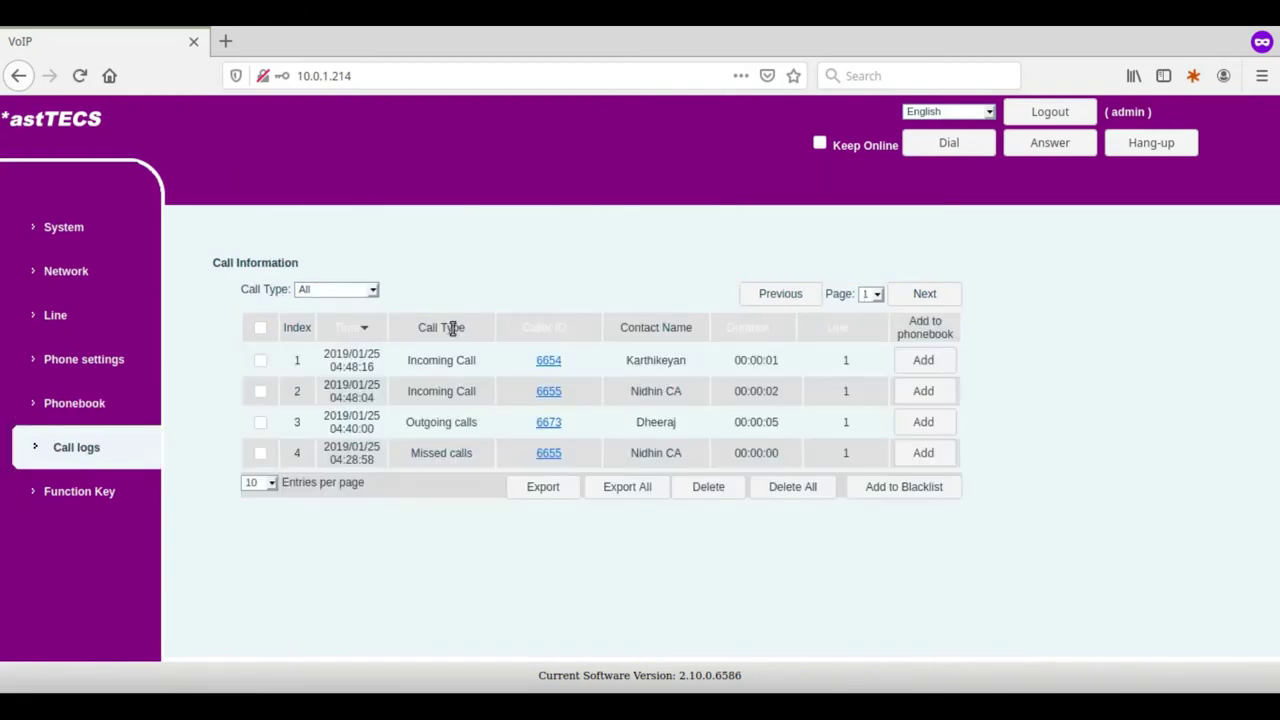
Go from Function Key to System, stepping through Configurations, Upgrade and Auto Provision to Tools.
{"action": "left_click", "coordinate": [115, 503]}
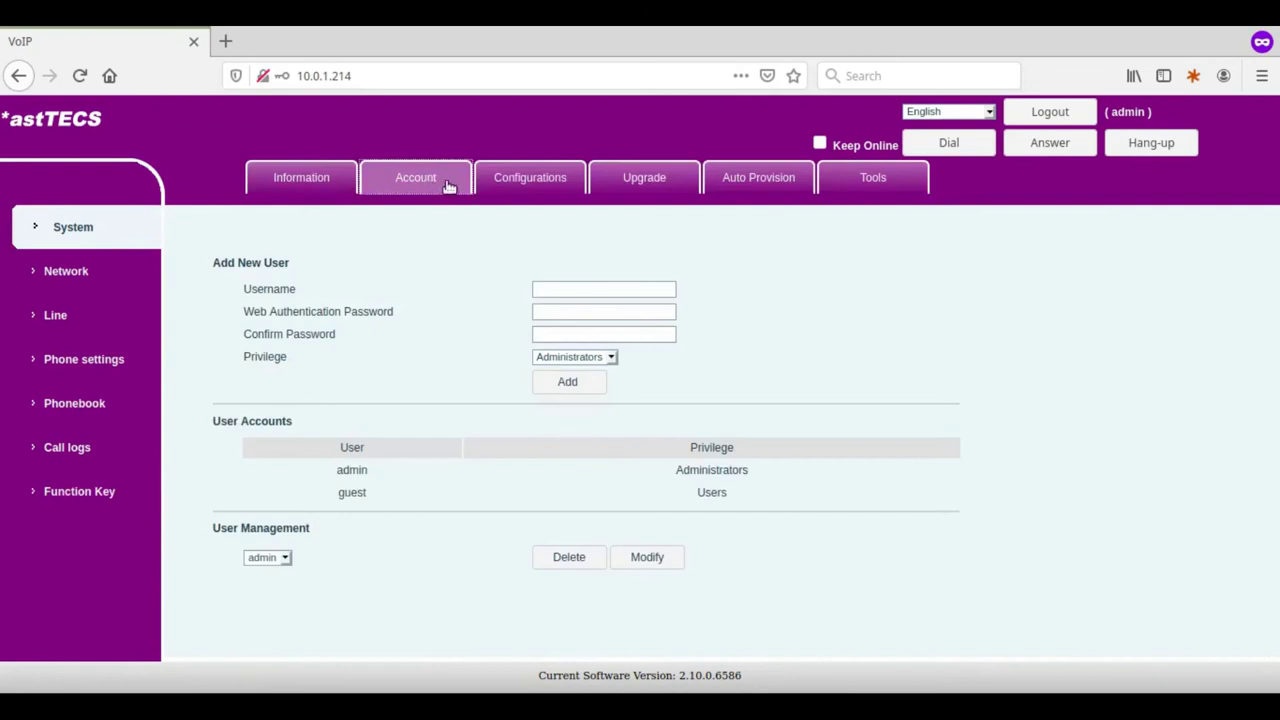
{"action": "left_click", "coordinate": [527, 189]}
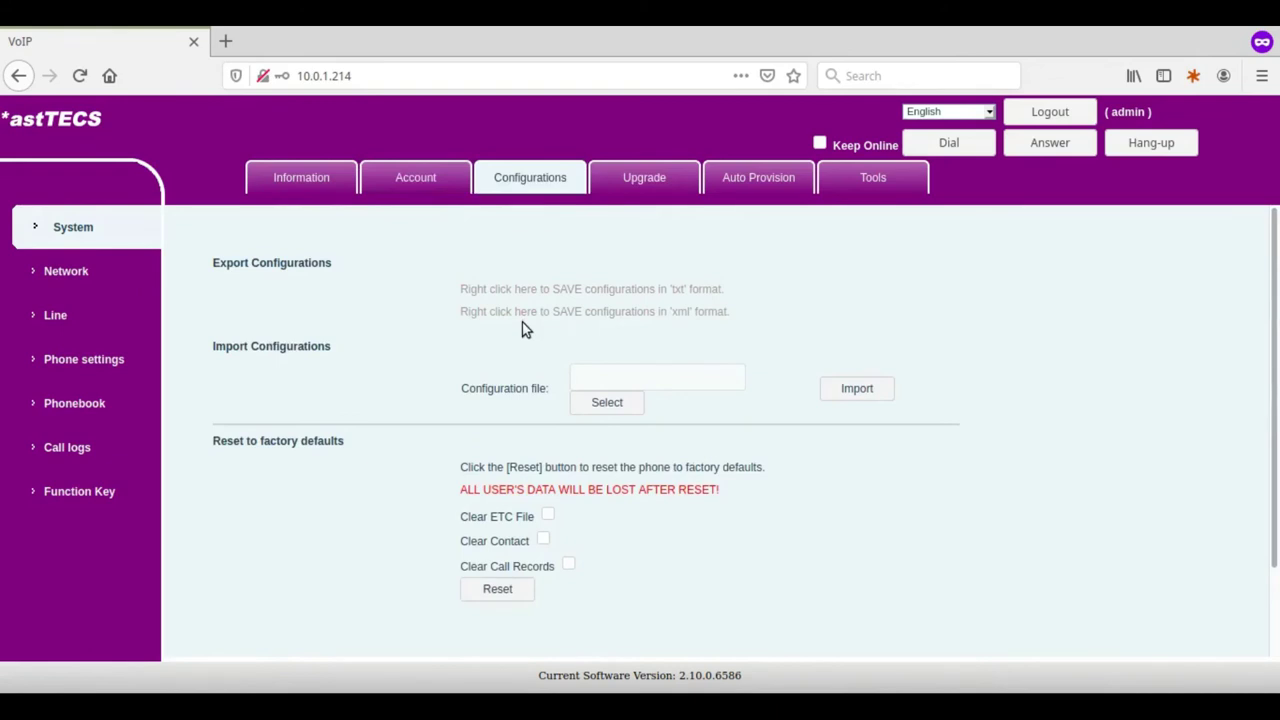
{"action": "left_click", "coordinate": [643, 182]}
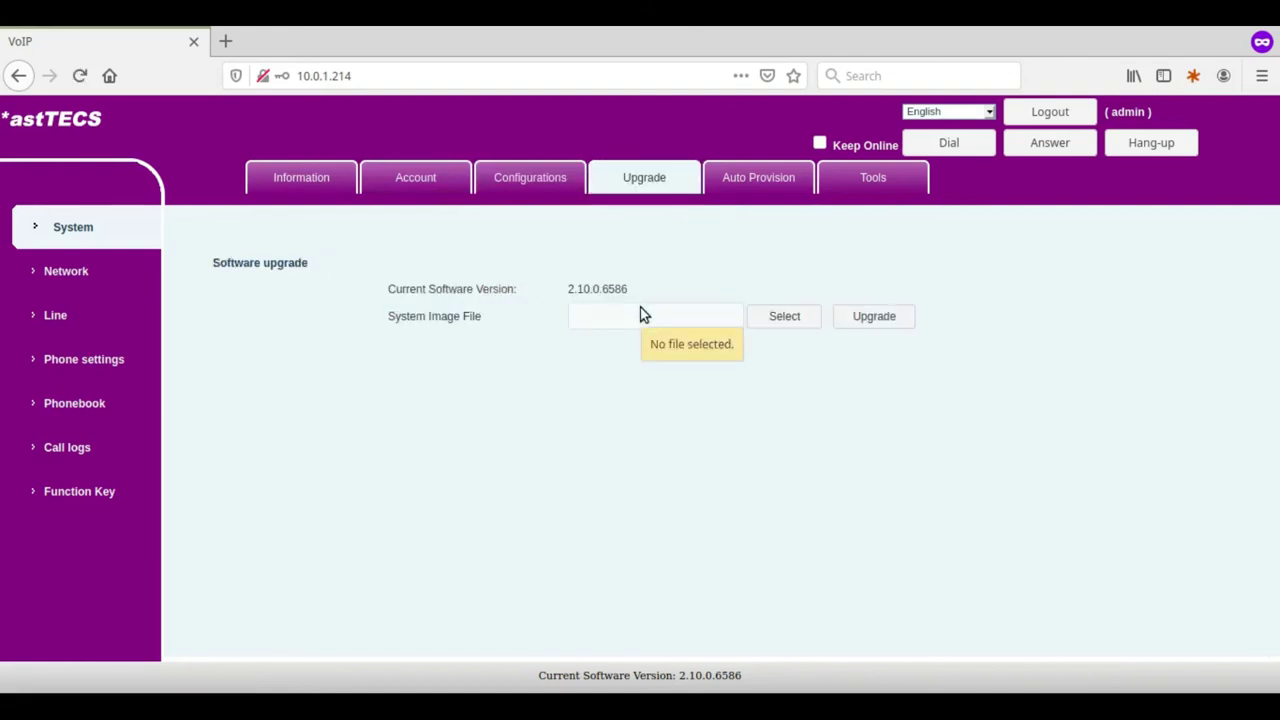
{"action": "left_click", "coordinate": [780, 188]}
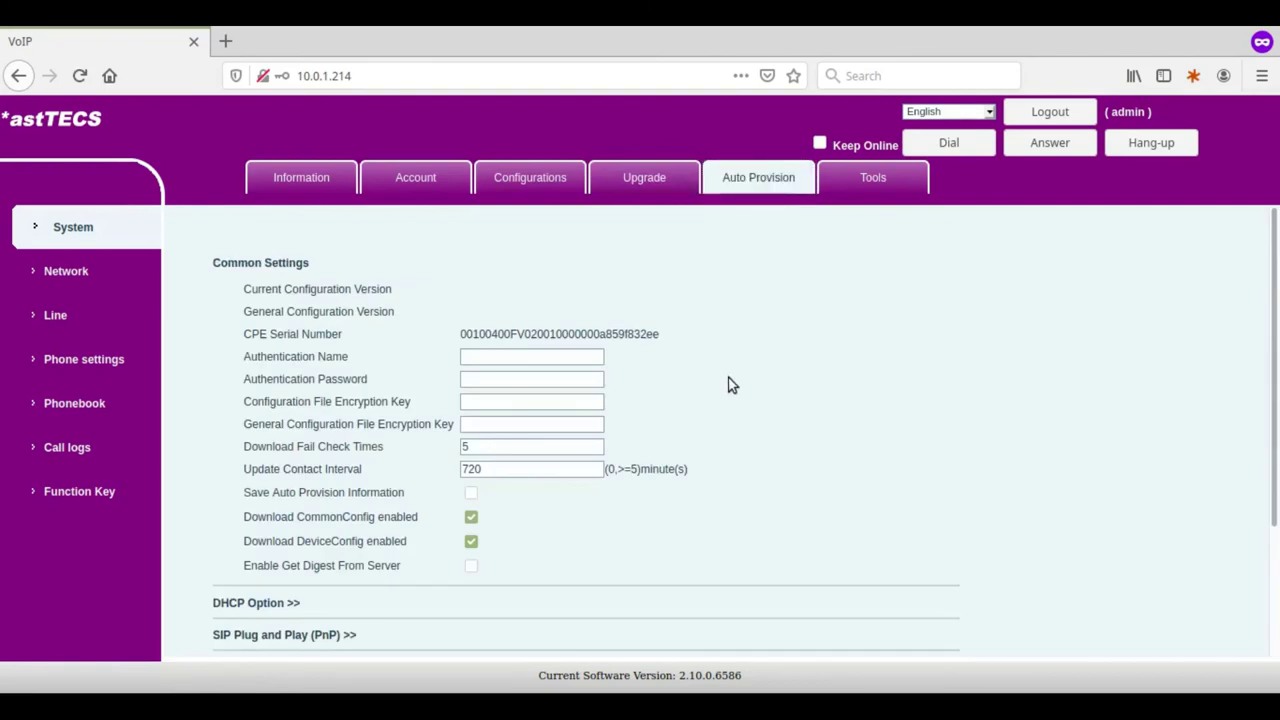
{"action": "left_click", "coordinate": [870, 182]}
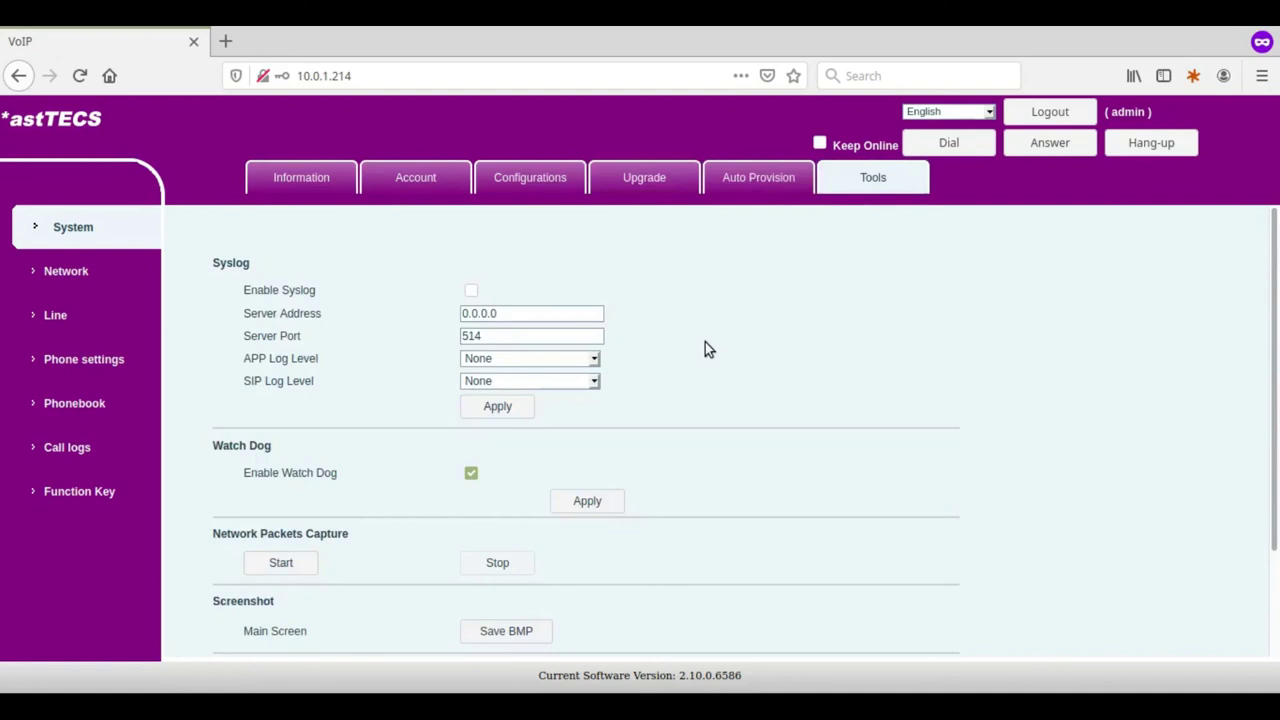
{"action": "scroll", "coordinate": [705, 342], "scroll_direction": "down", "scroll_amount": 2}
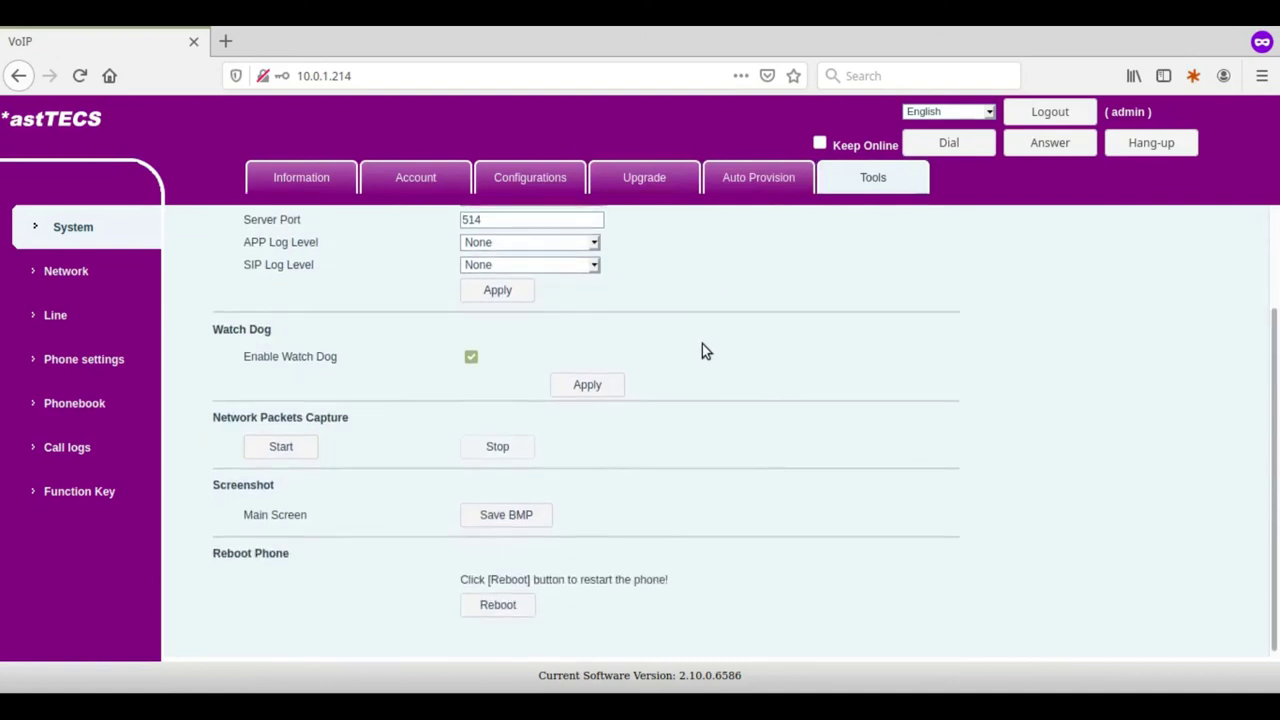
{"action": "scroll", "coordinate": [702, 344], "scroll_direction": "up", "scroll_amount": 2}
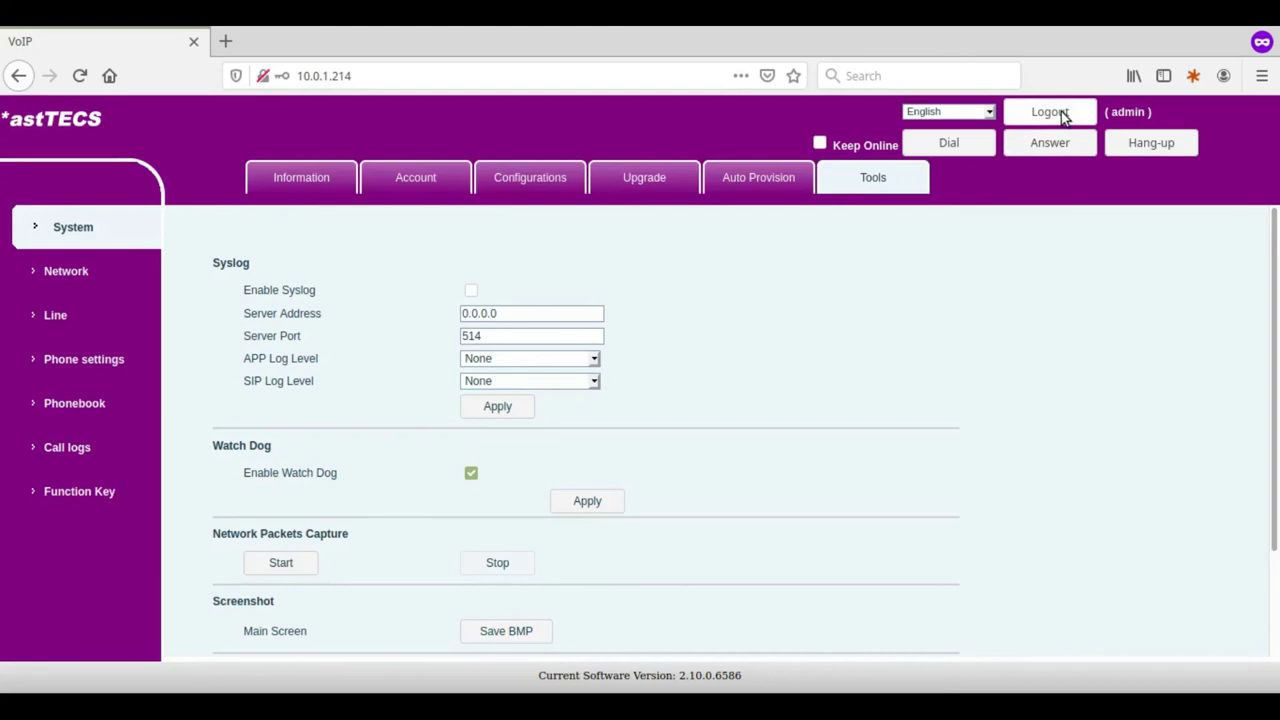
Log the admin out of the phone's web interface with the Logout button.
{"action": "left_click", "coordinate": [1058, 113]}
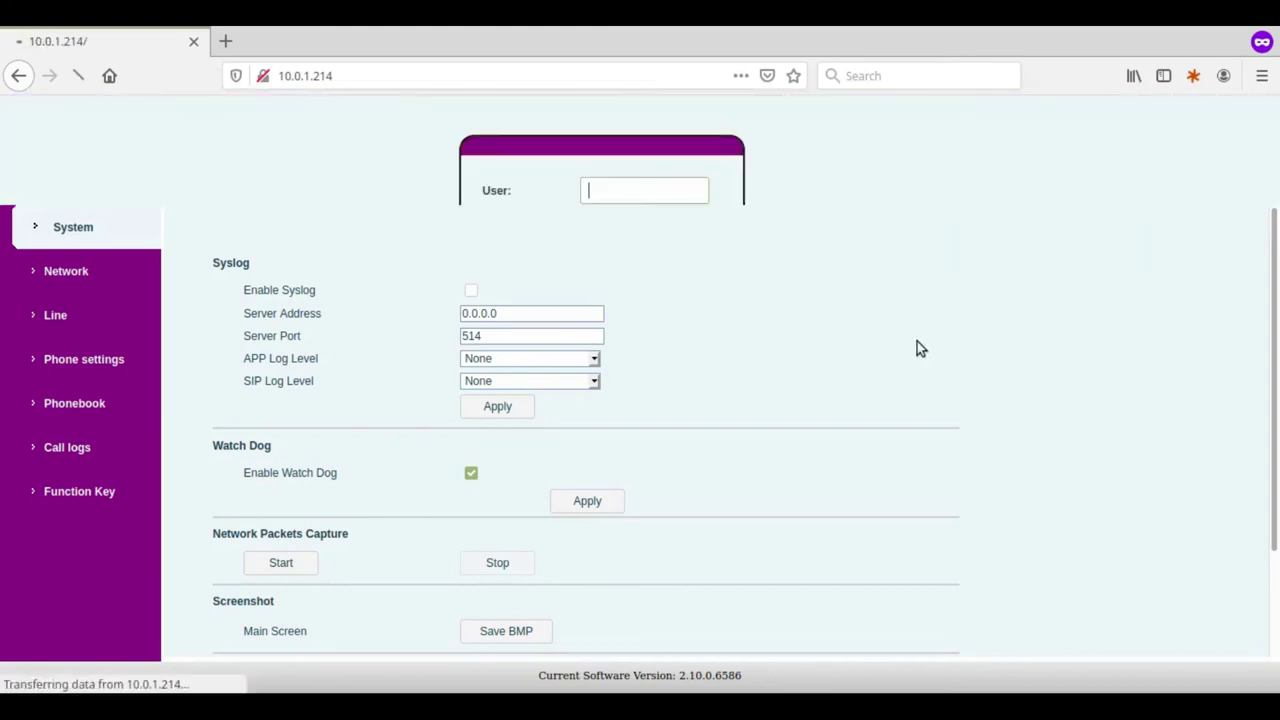